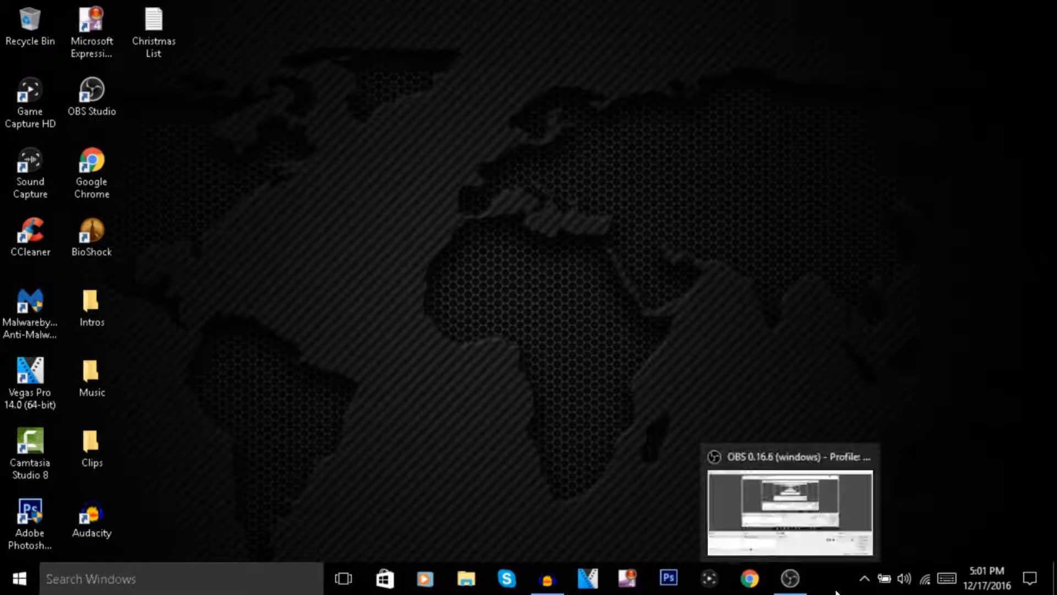
- Switch to OBS, open its settings and view the available interface languages, keeping English
left_click(790, 577)
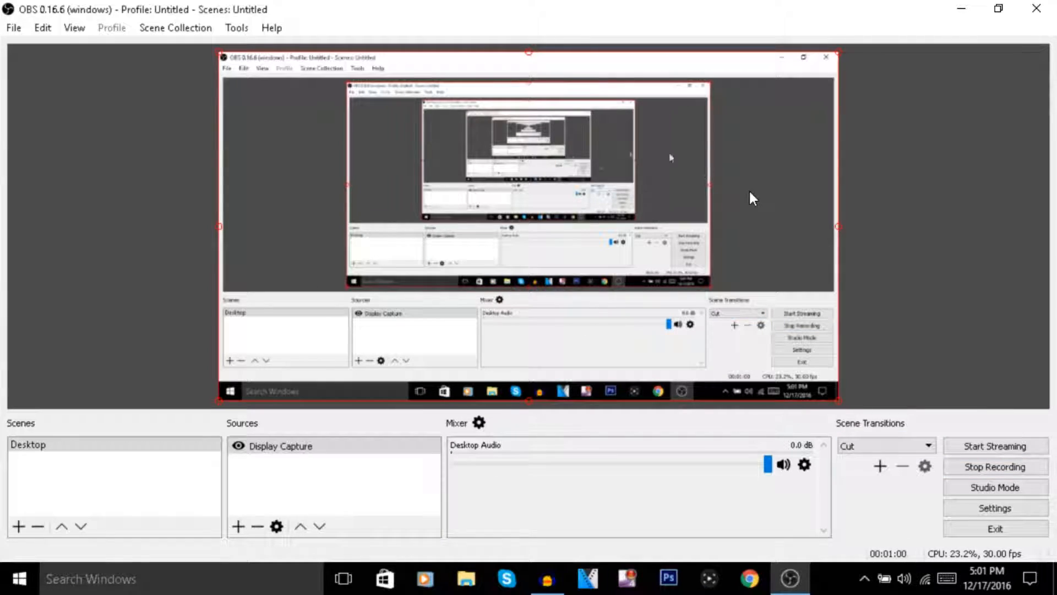
left_click(972, 508)
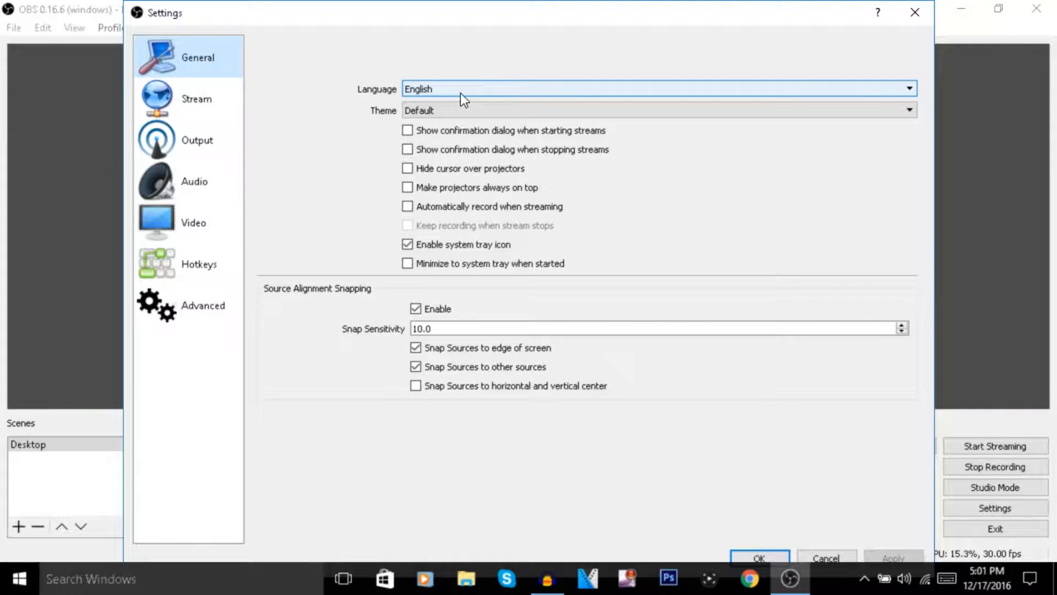
left_click(415, 89)
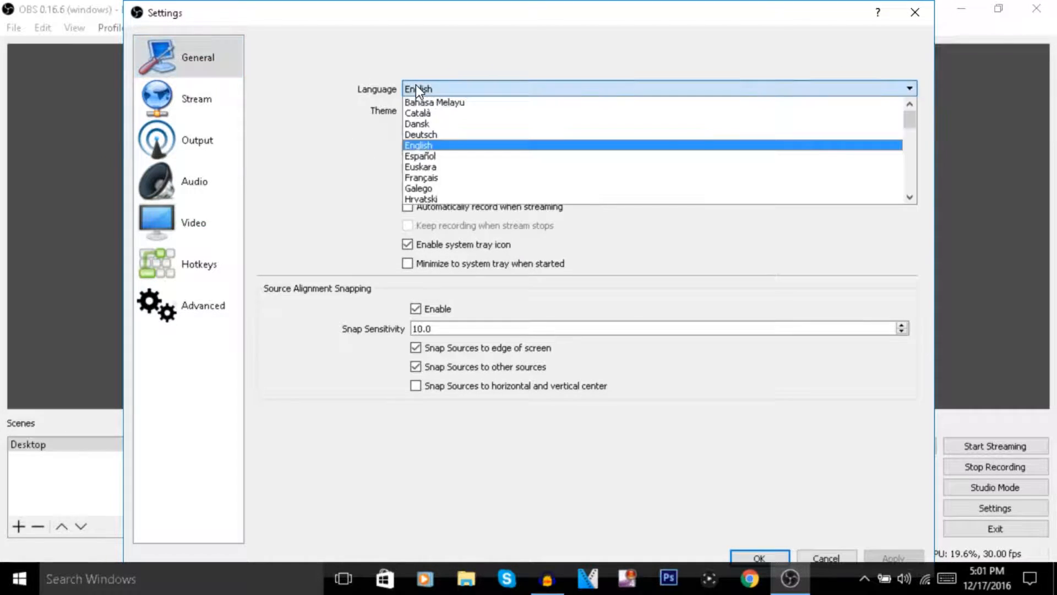
left_click(447, 89)
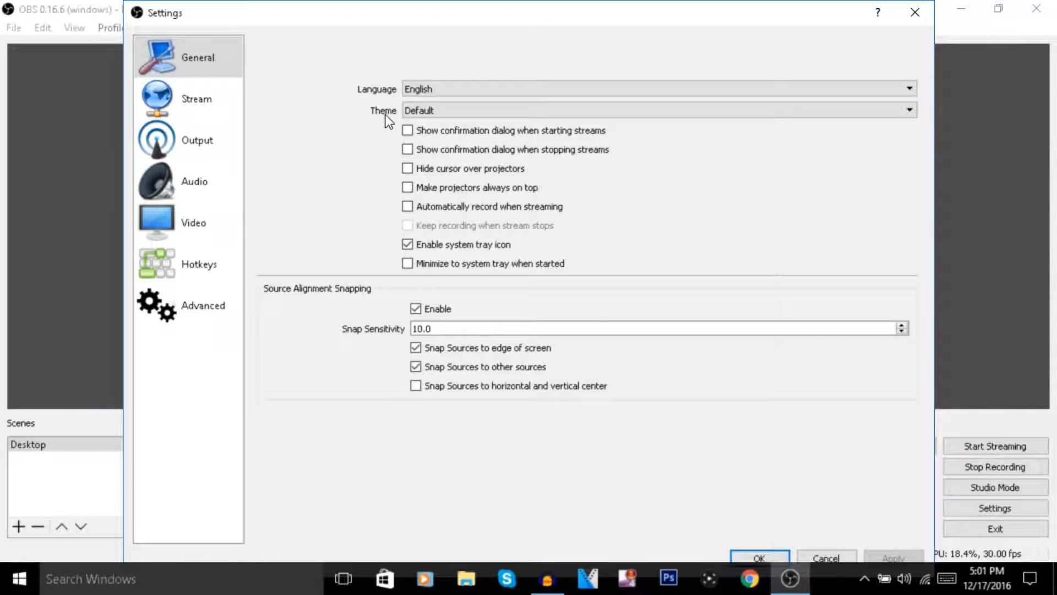
- Change the interface theme to Dark and apply it
left_click(453, 109)
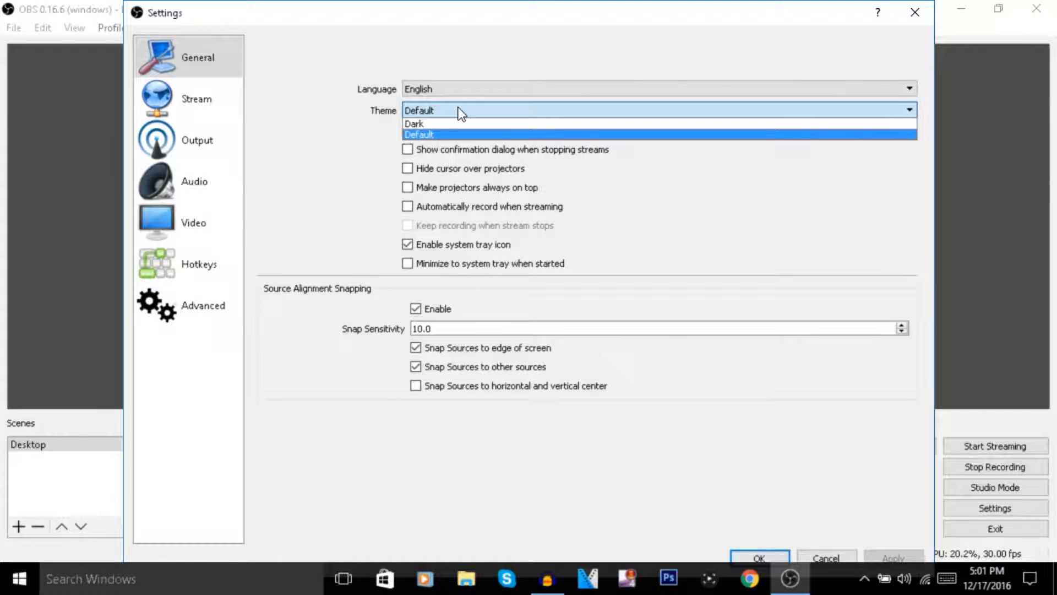
left_click(415, 122)
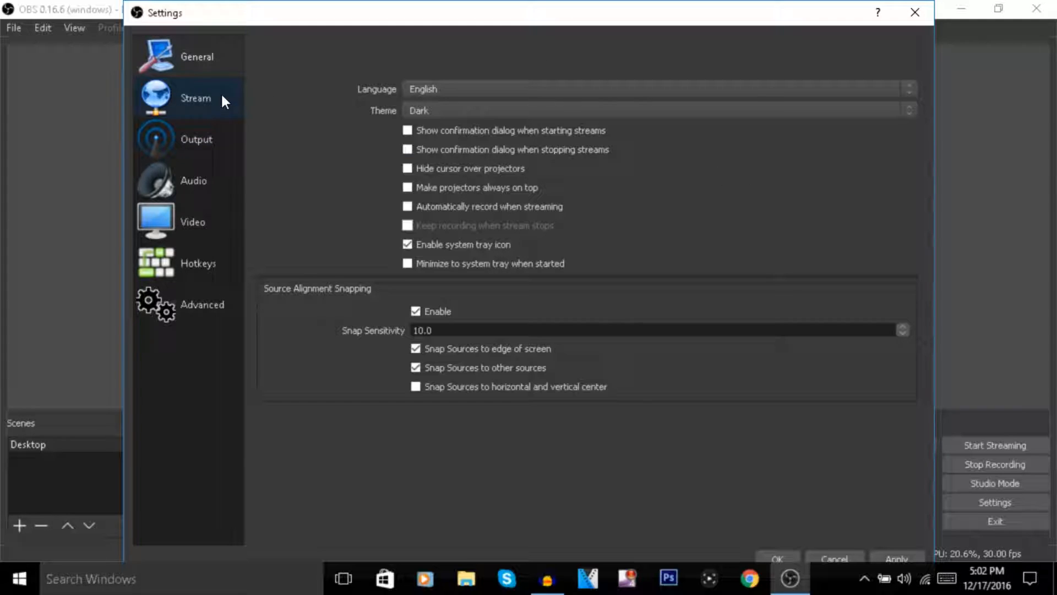
left_click(900, 563)
left_click(900, 557)
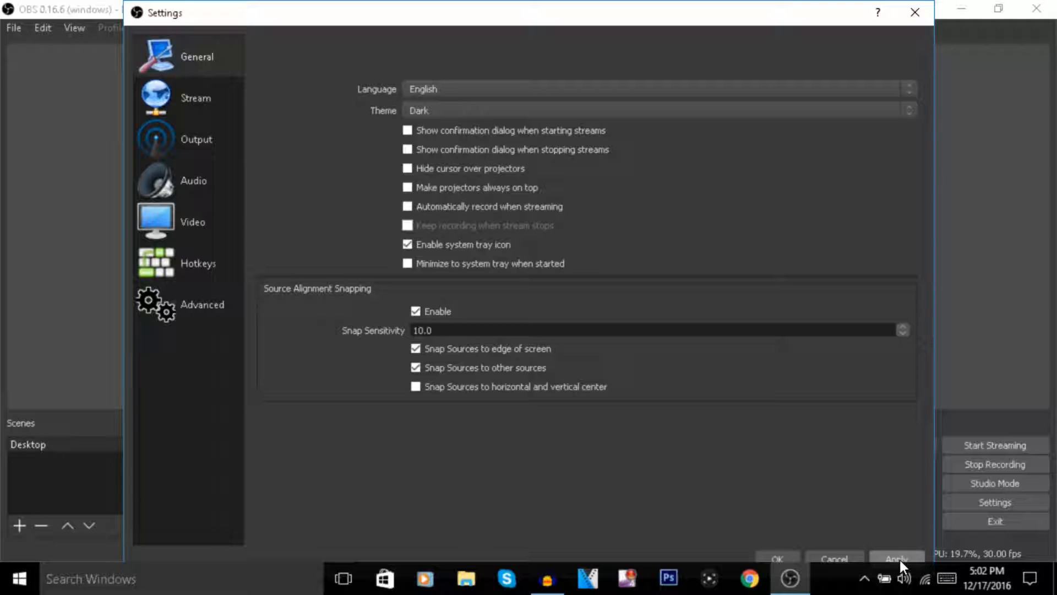
- Review the stream service settings and compare the streaming and recording output settings
left_click(206, 97)
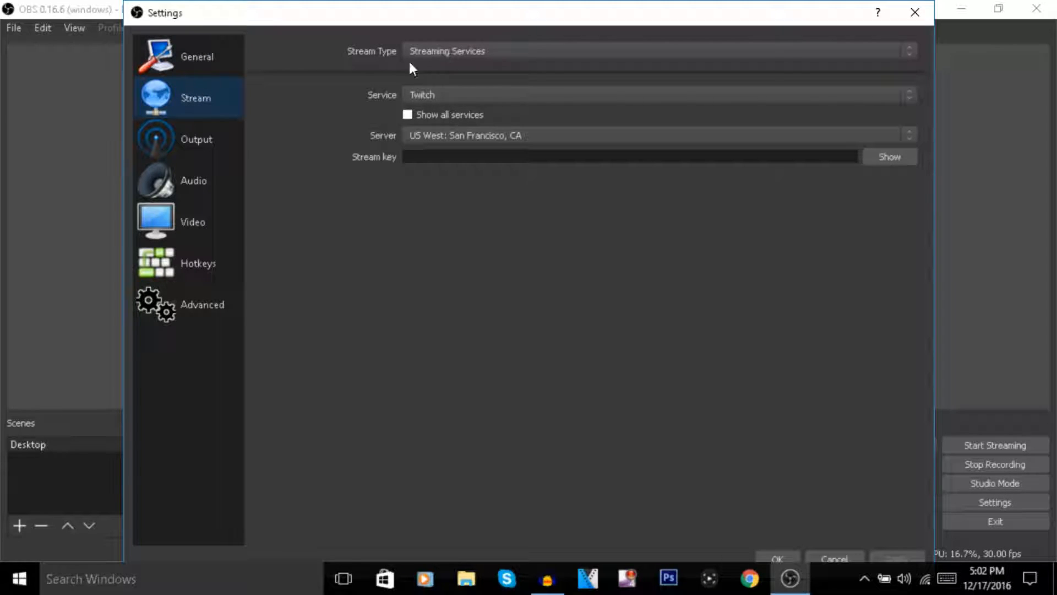
left_click(199, 145)
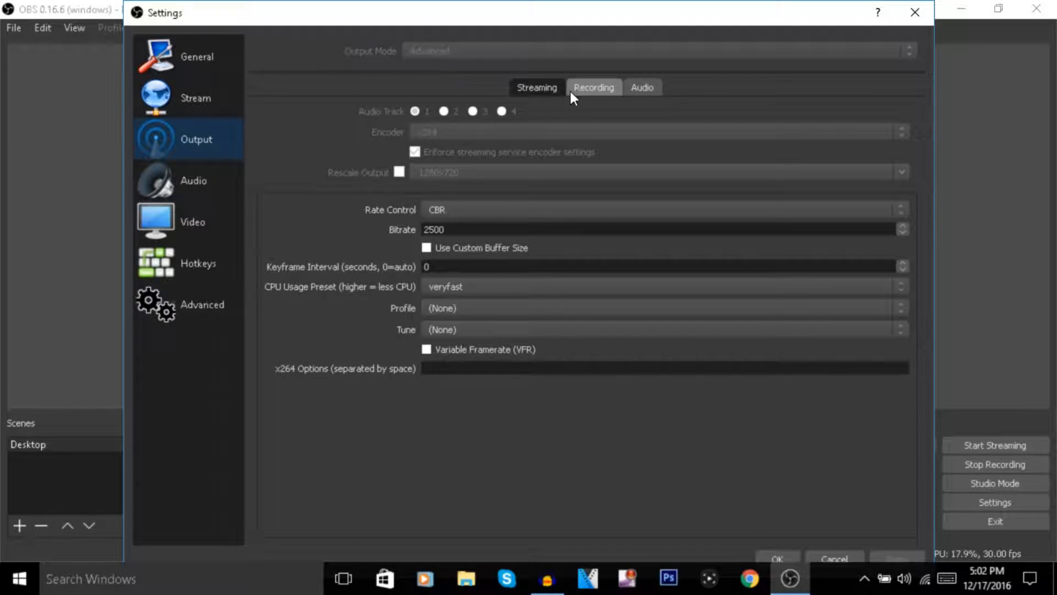
left_click(587, 89)
left_click(552, 88)
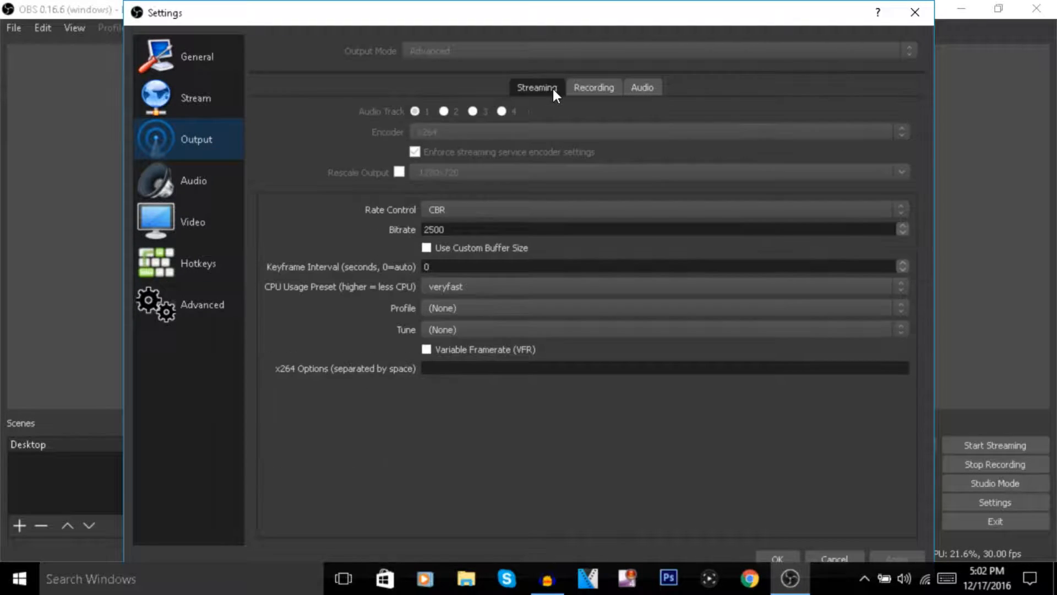
left_click(583, 88)
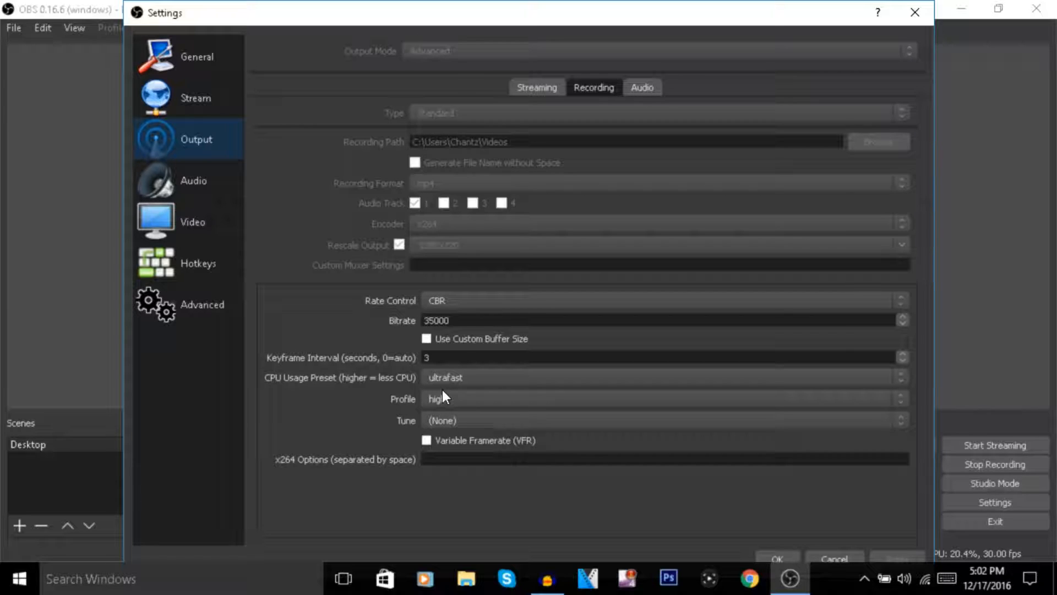
- Set the interface theme back to Default and apply it, with the recording output settings open
left_click(212, 66)
left_click(422, 110)
left_click(424, 135)
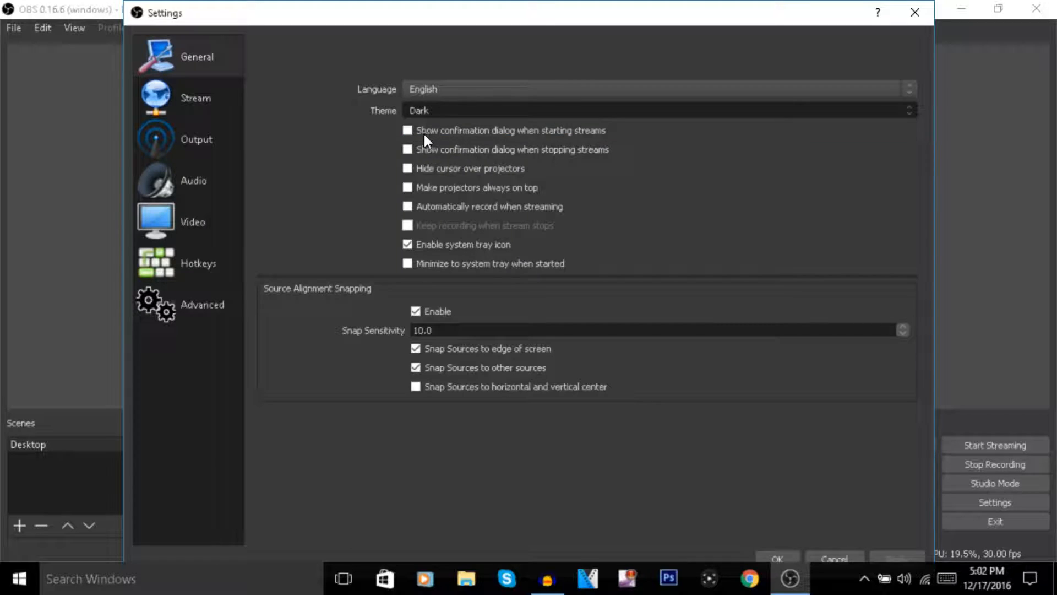
left_click(193, 139)
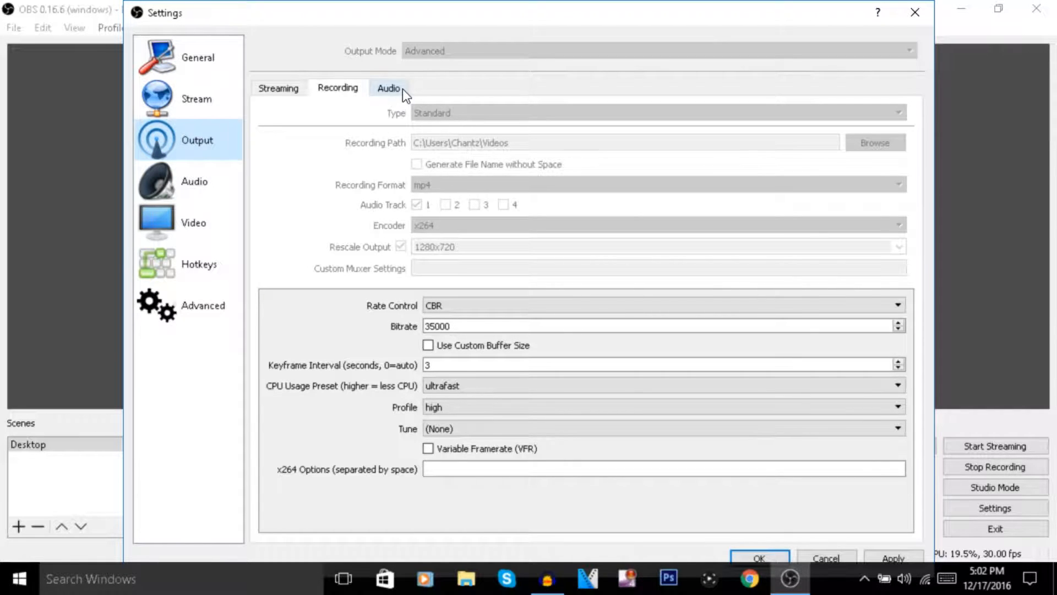
left_click(896, 556)
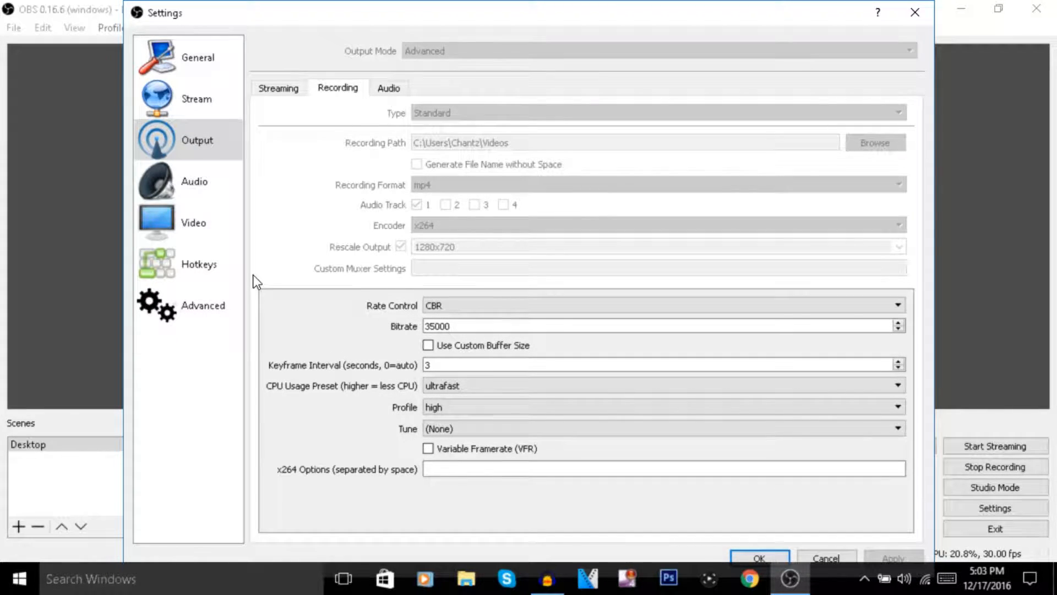
- Examine the output audio tracks, the microphone device and sample rate choices, and the video resolution settings
left_click(396, 91)
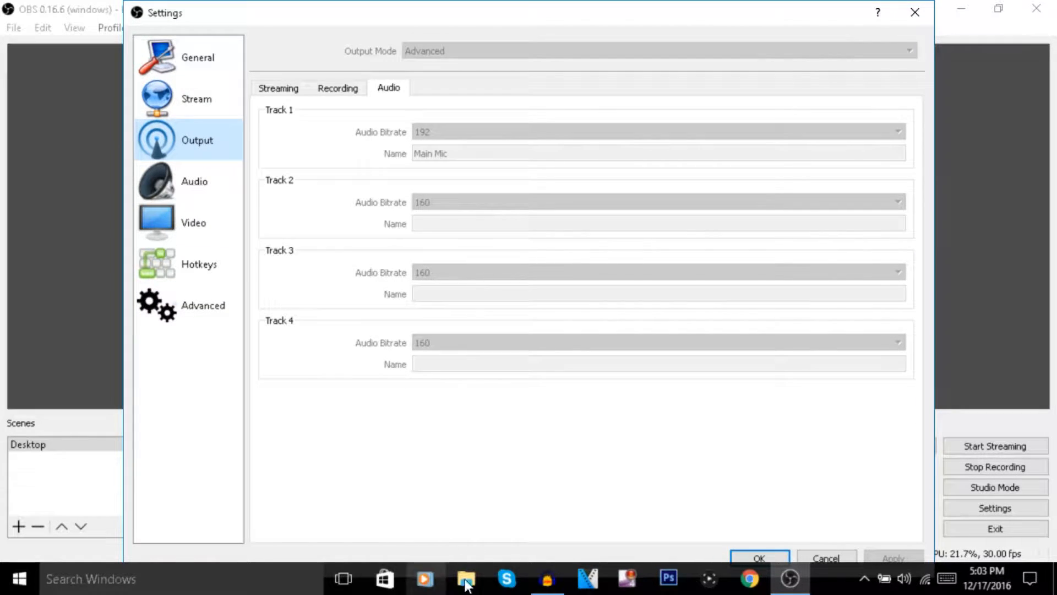
mouse_move(547, 578)
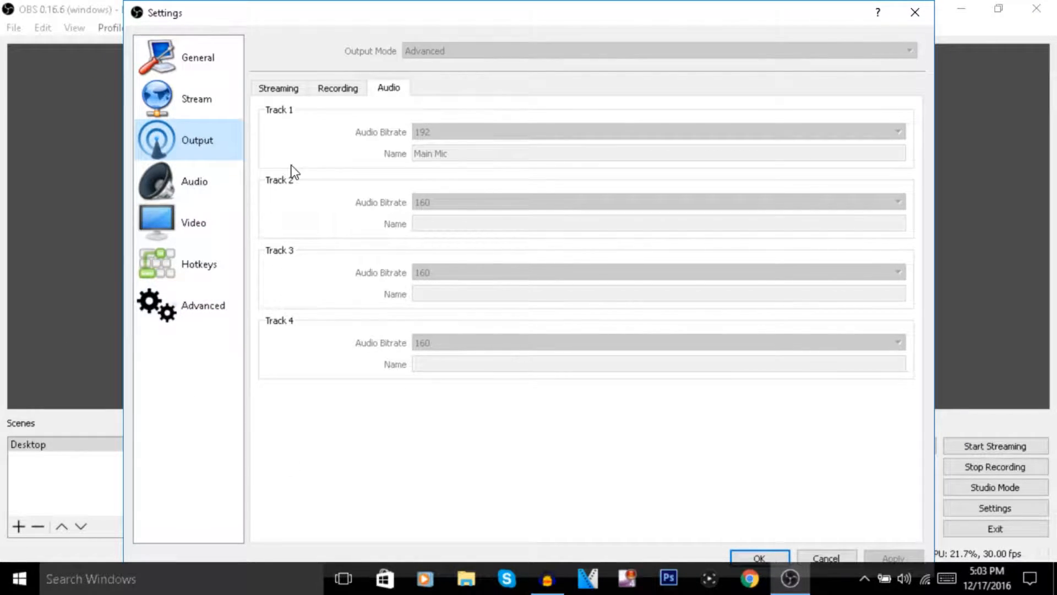
left_click(209, 197)
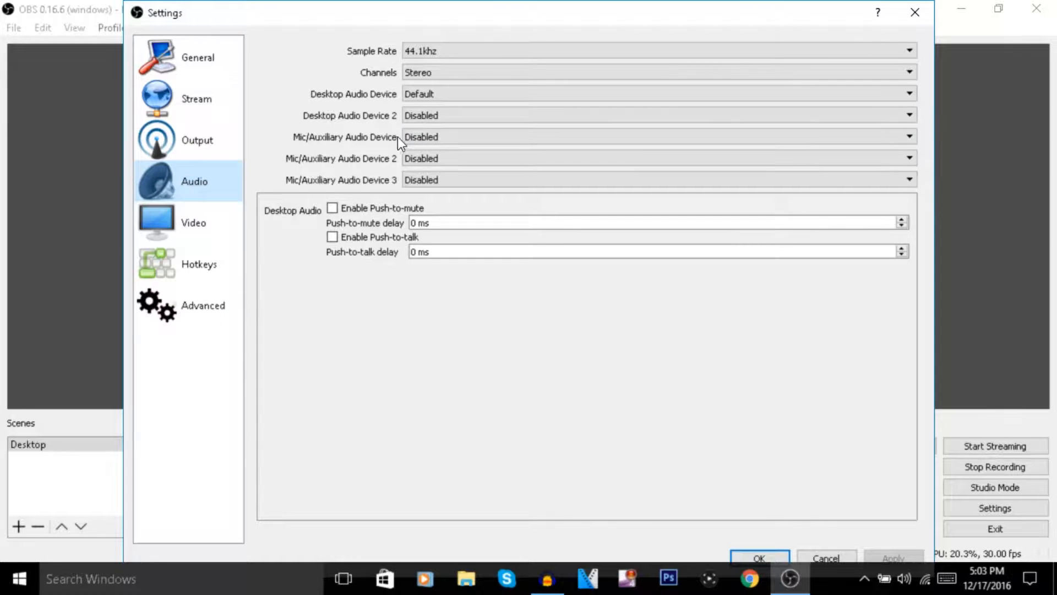
left_click(418, 137)
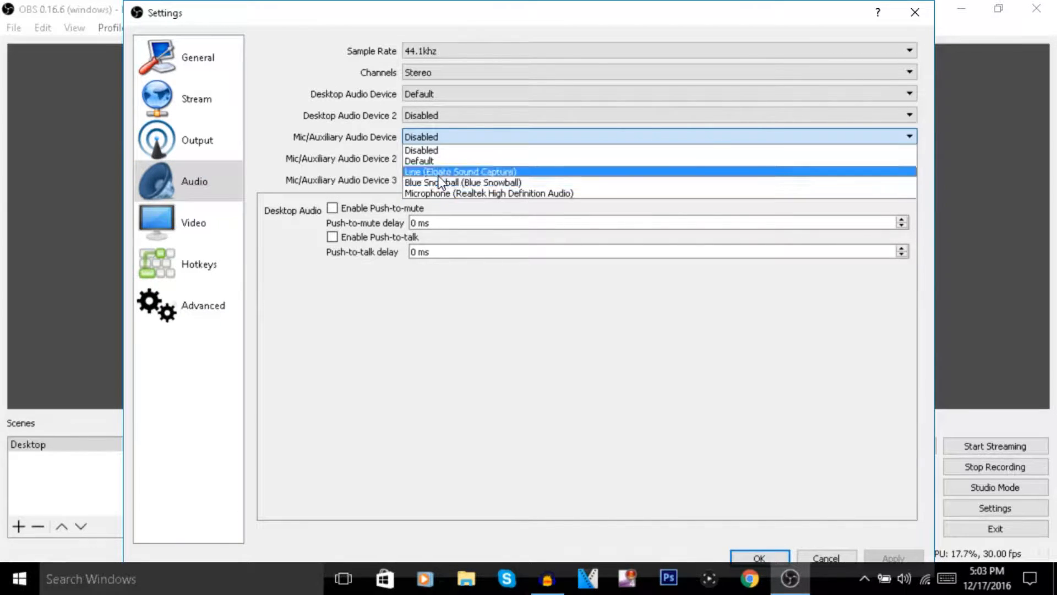
left_click(269, 75)
left_click(424, 54)
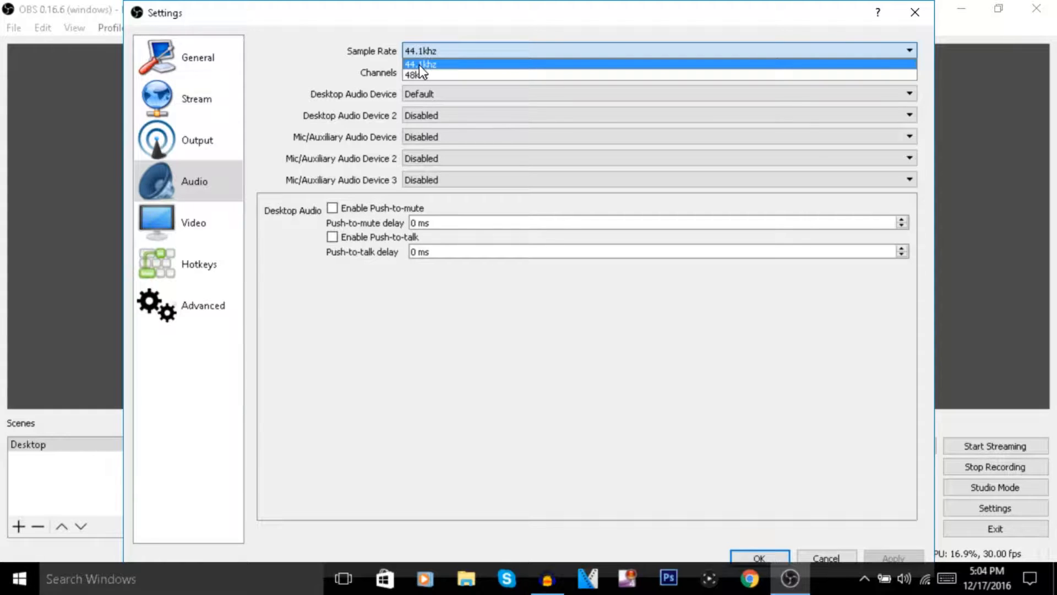
left_click(419, 420)
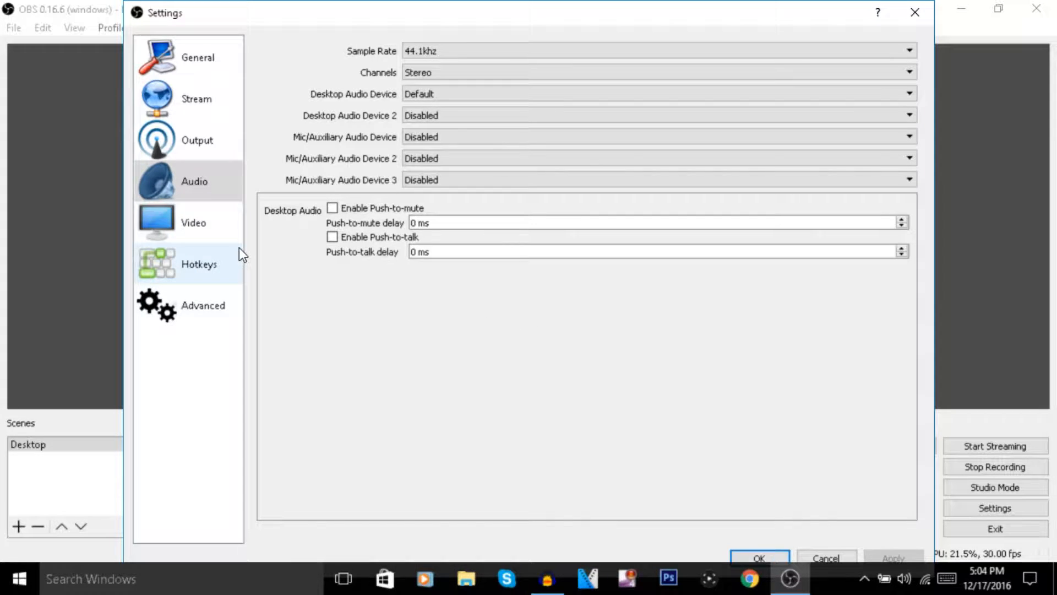
left_click(207, 227)
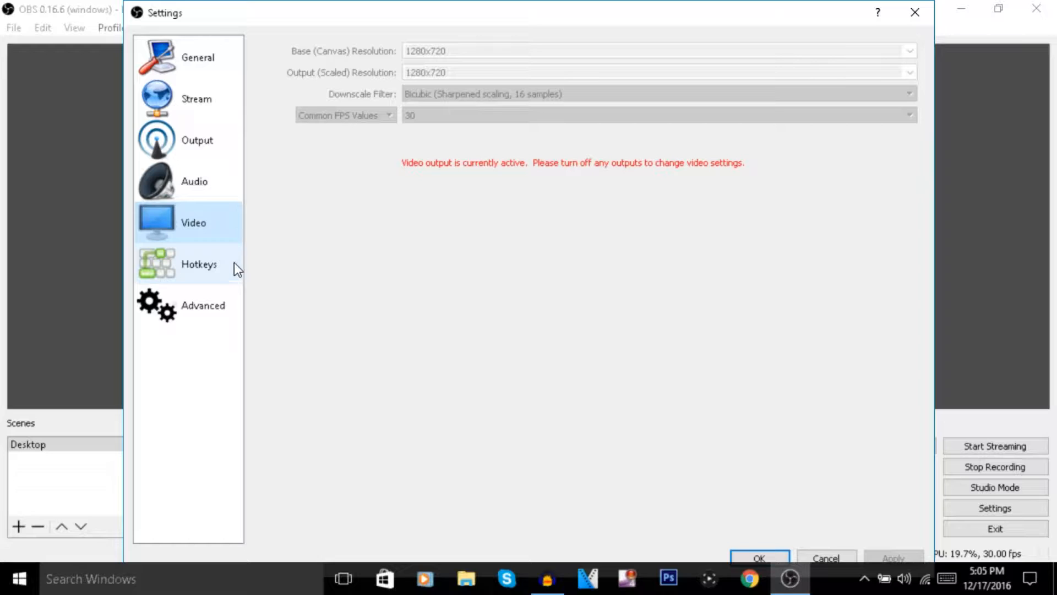
- Try assigning F as the Start Streaming hotkey, and clear that hotkey again
left_click(209, 267)
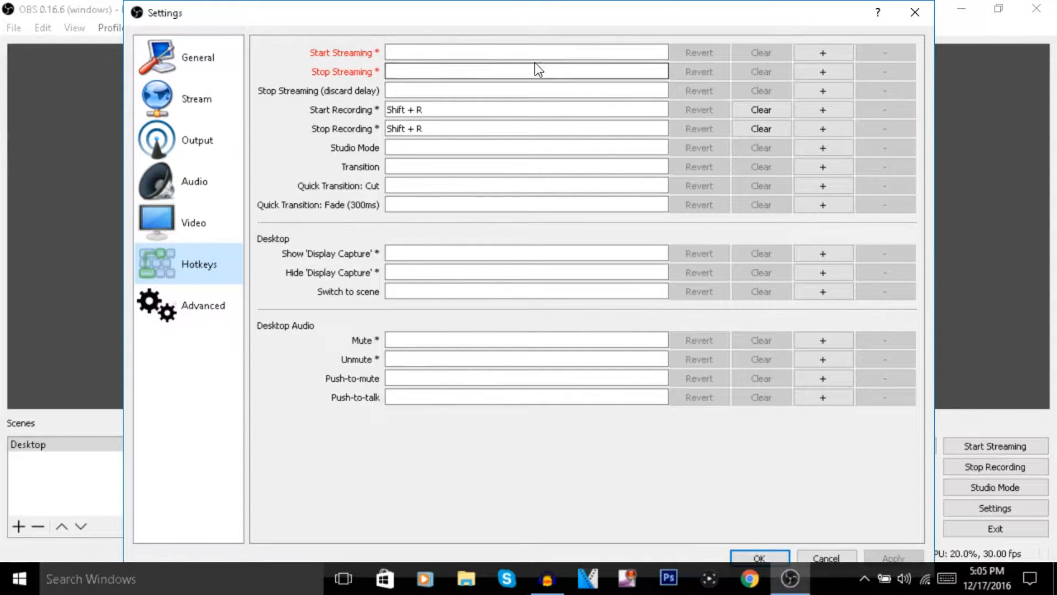
left_click(444, 55)
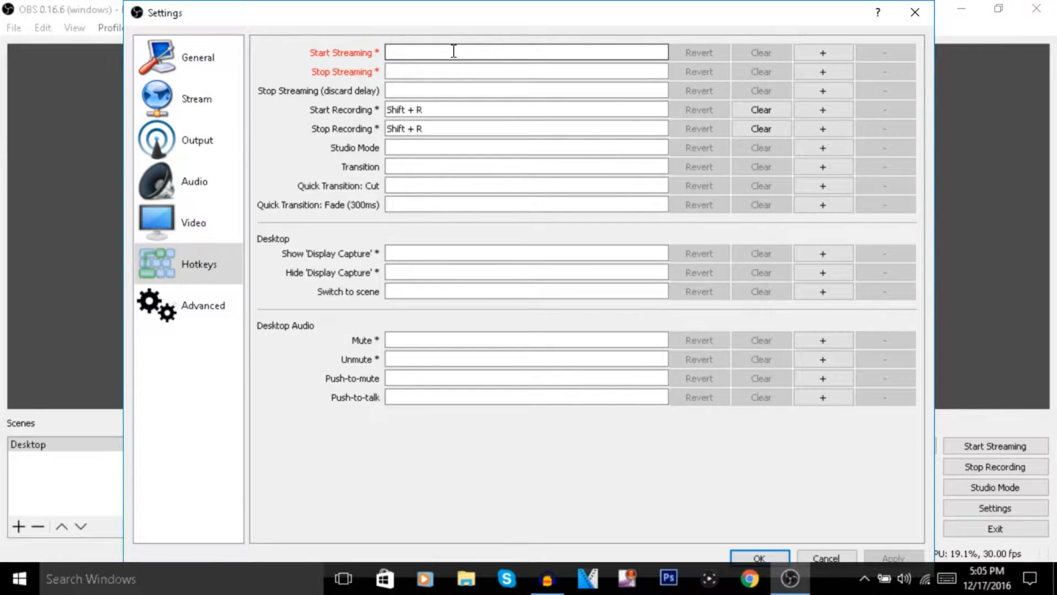
key("f")
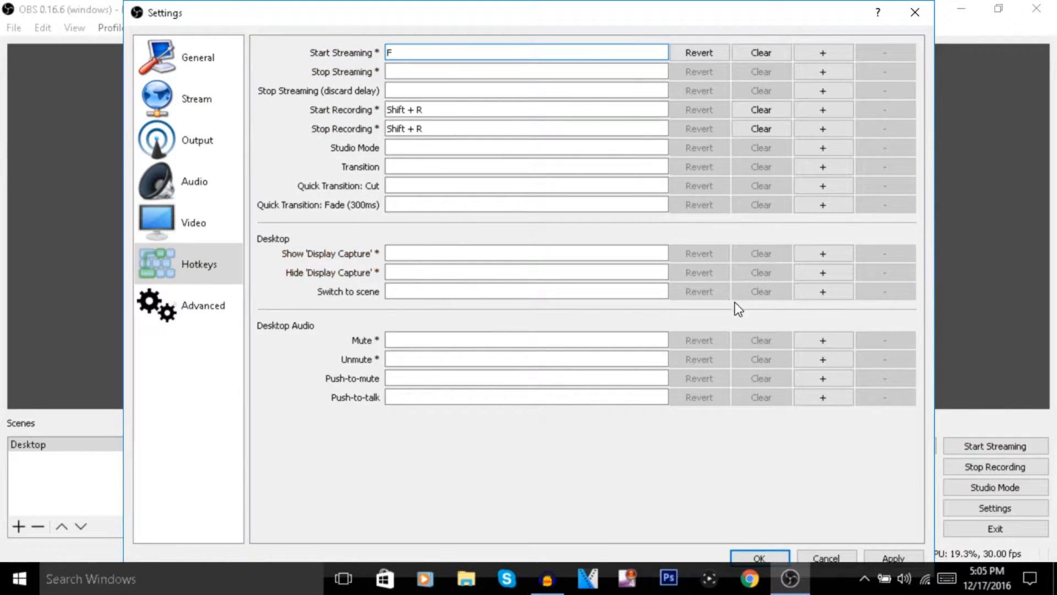
key("BackSpace")
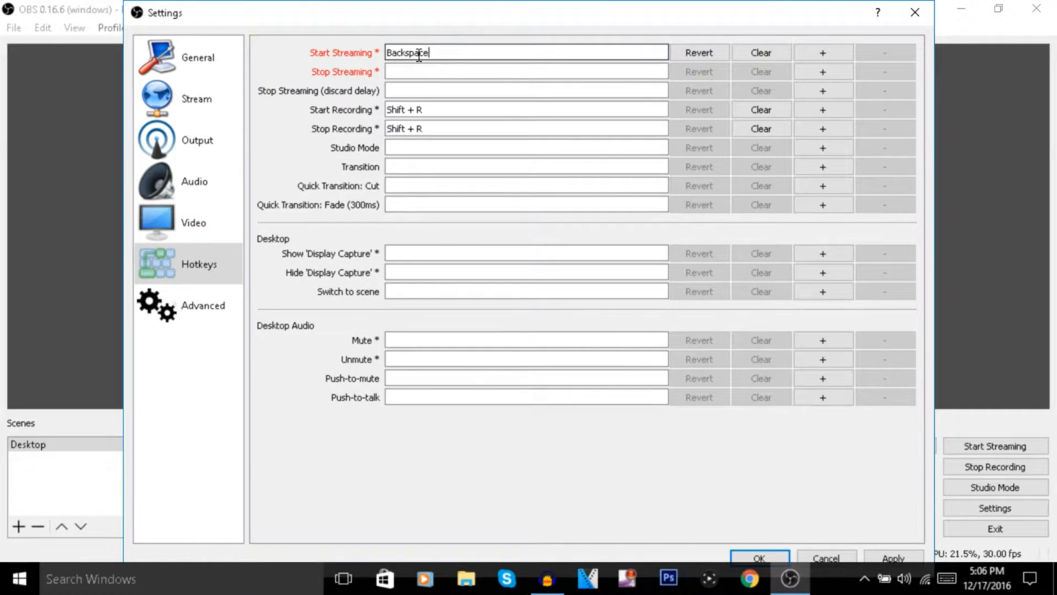
left_click(759, 57)
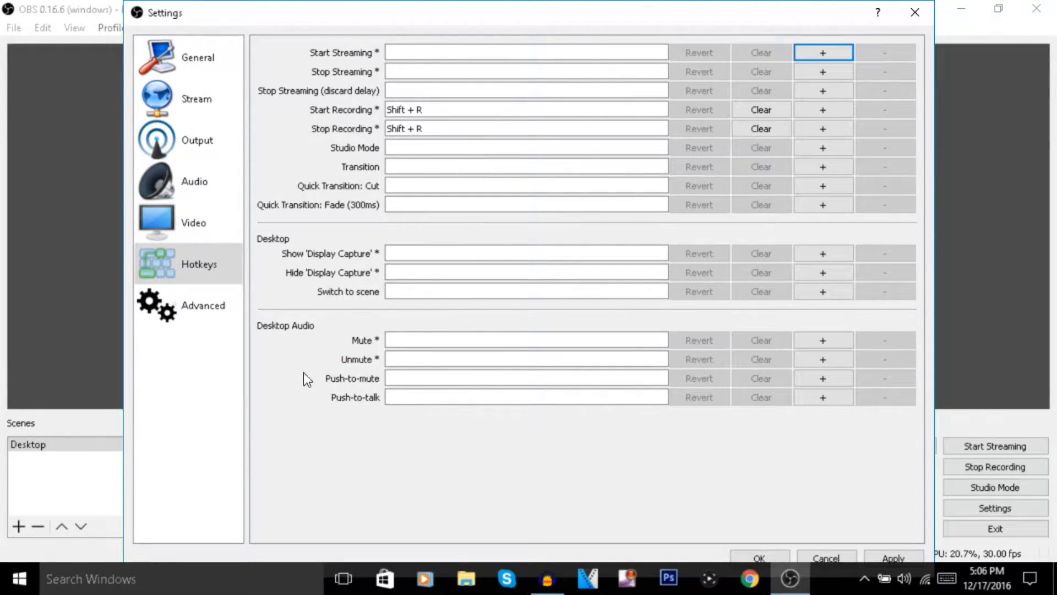
- Look over the hotkey entries for desktop audio mute, showing the display capture, and transition
left_click(389, 337)
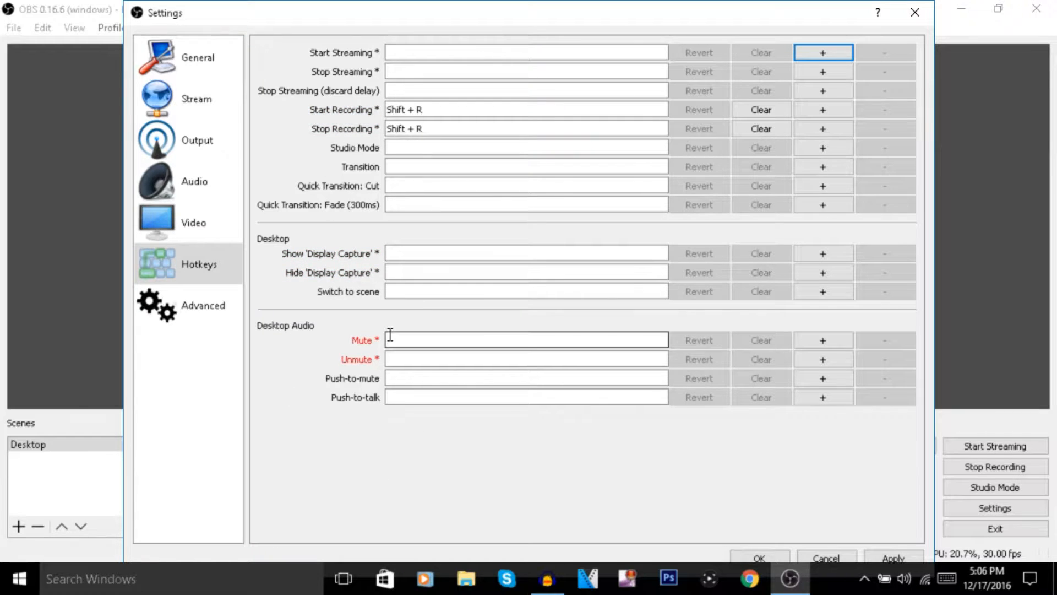
left_click(448, 252)
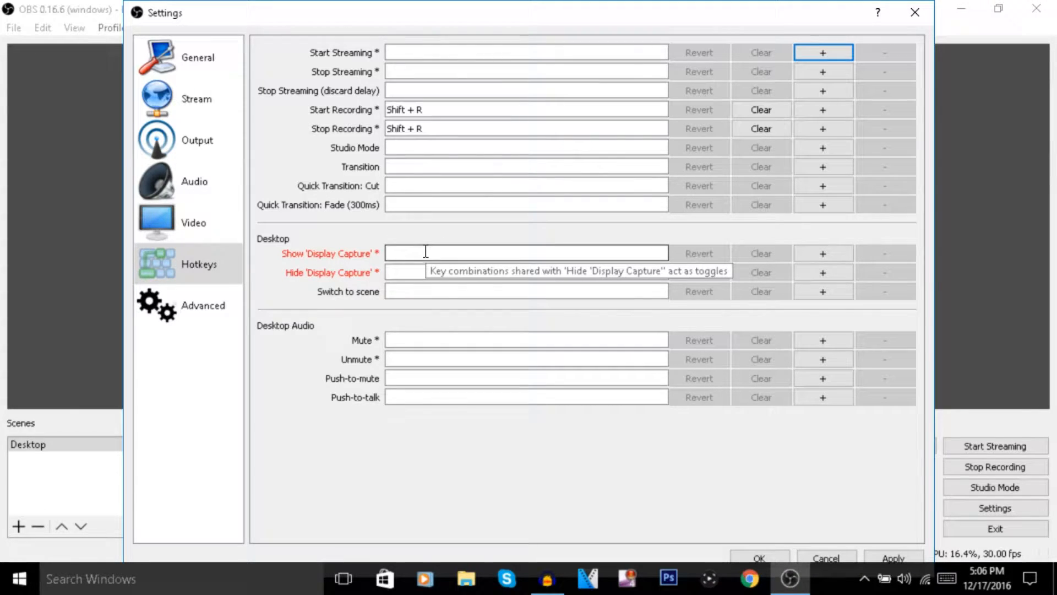
left_click(427, 168)
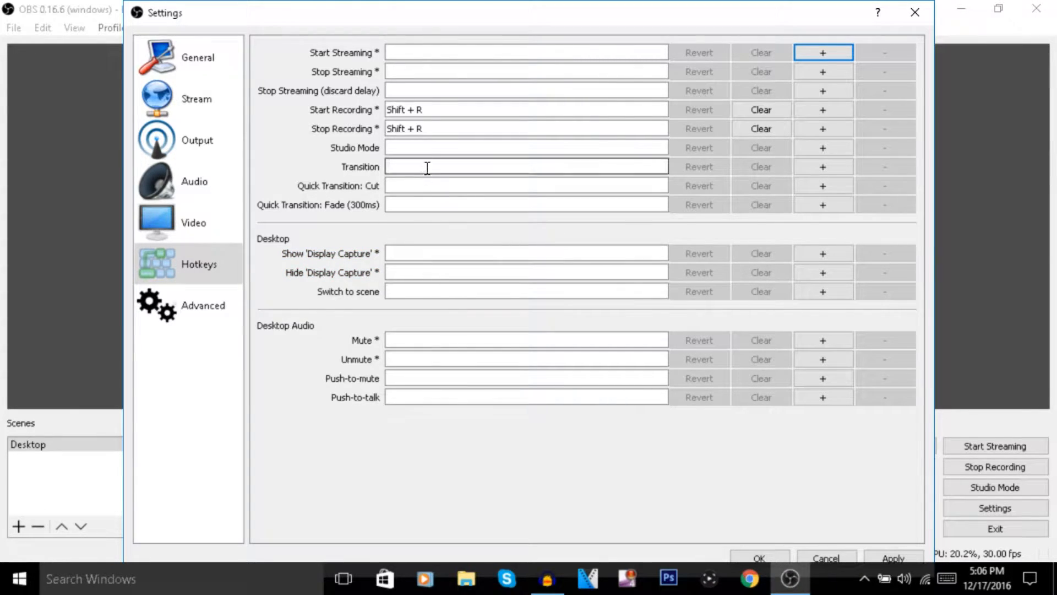
- Look through the advanced settings and recheck the recording output and video settings
left_click(225, 322)
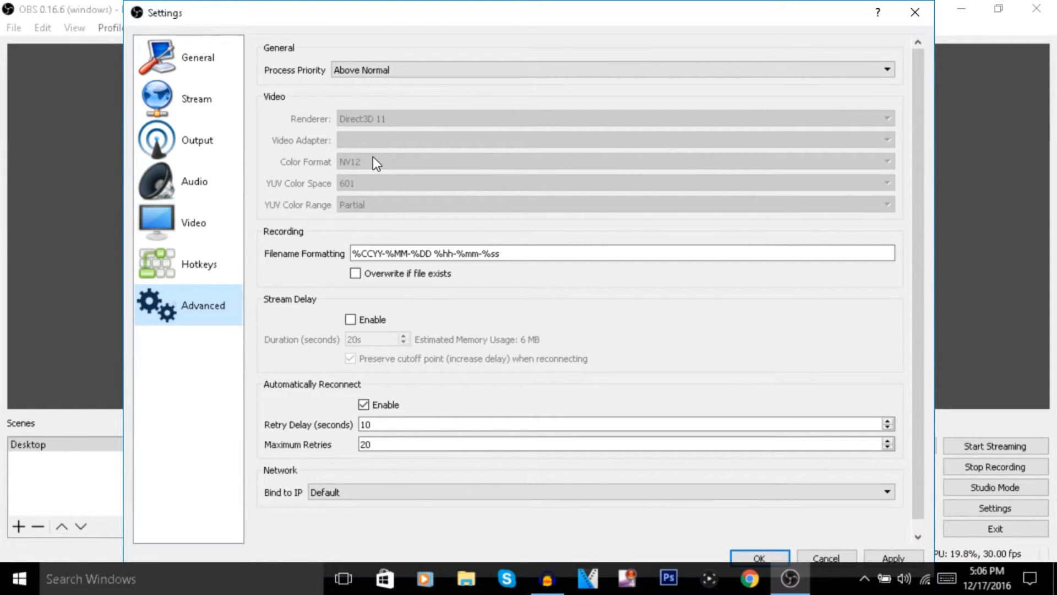
left_click(193, 157)
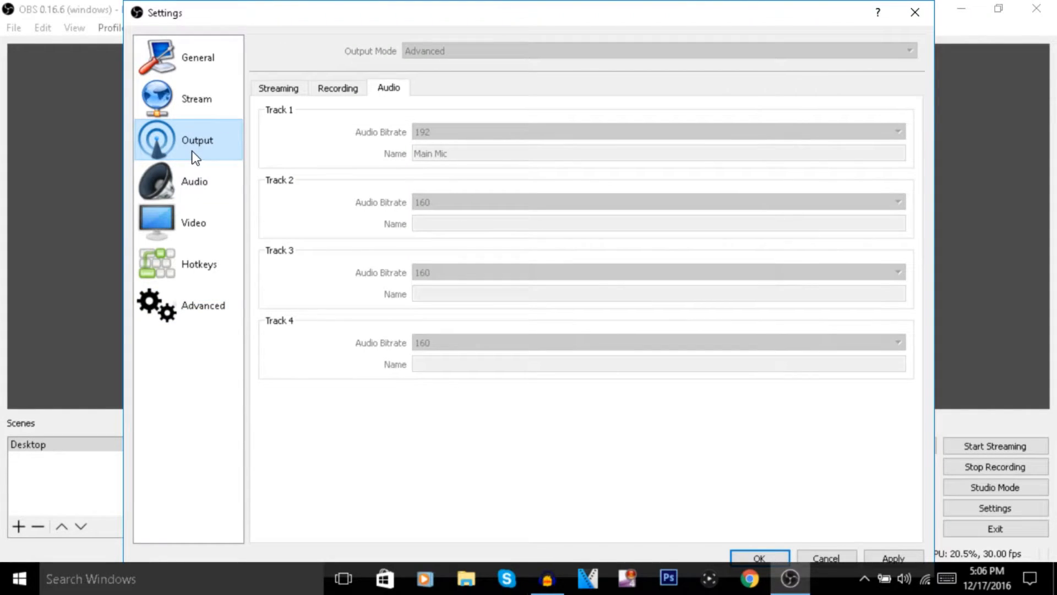
left_click(337, 89)
left_click(178, 230)
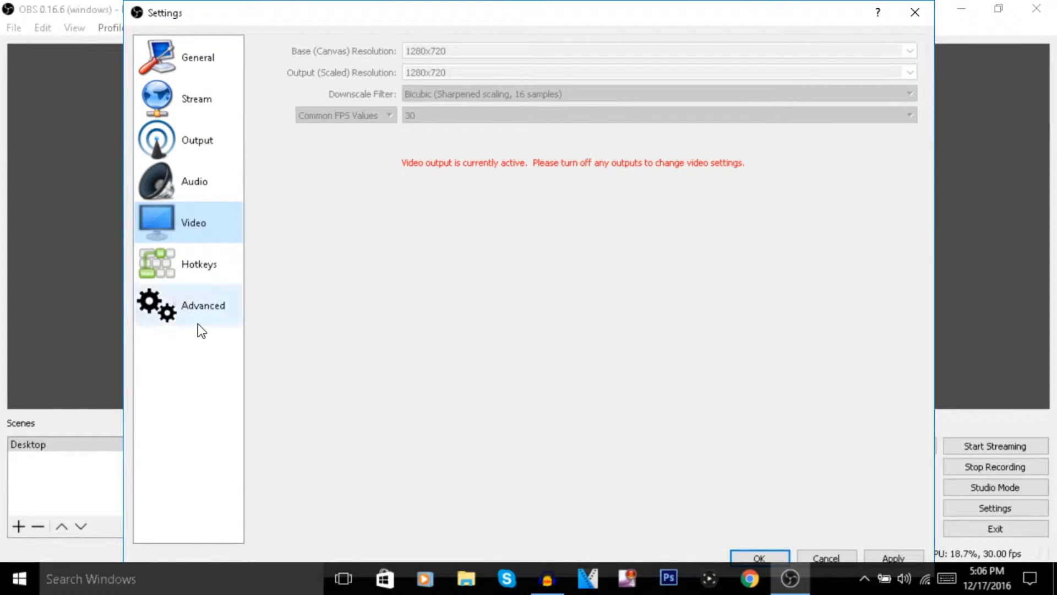
- Try Normal as the process priority in the advanced settings, and restore it to Above Normal
left_click(209, 303)
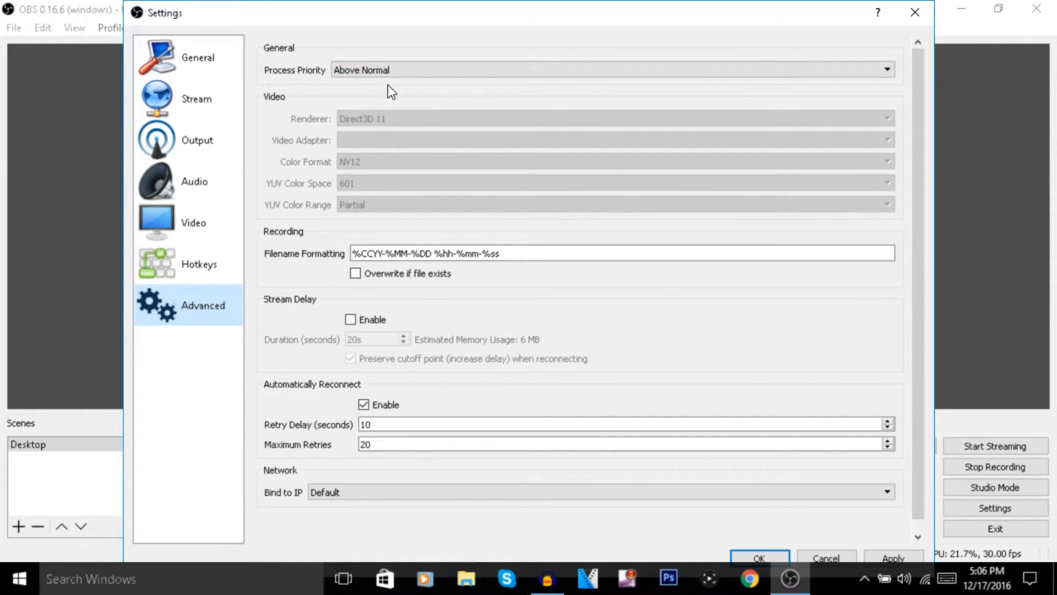
left_click(400, 72)
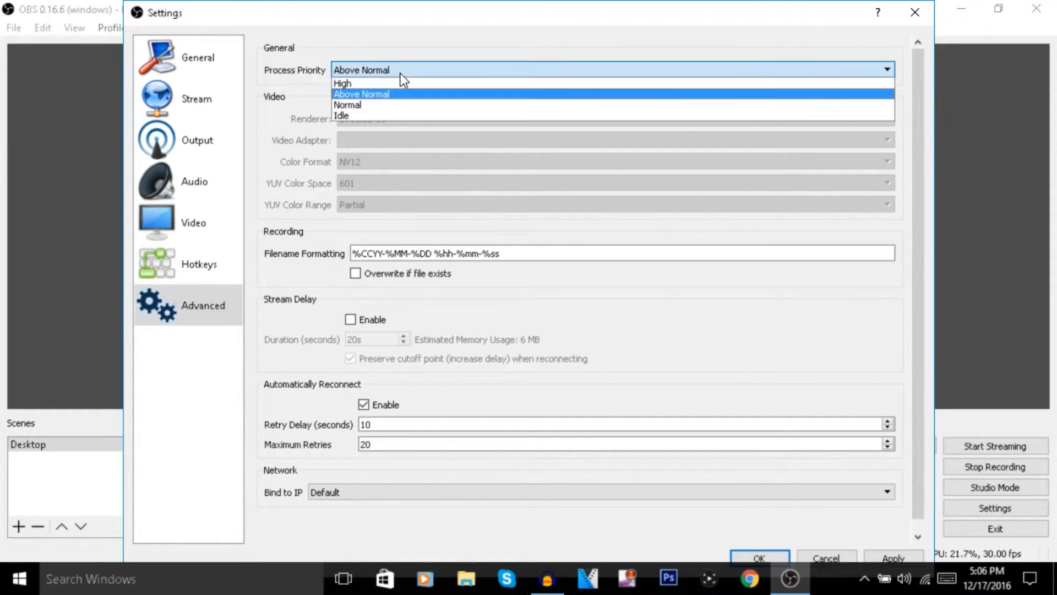
left_click(374, 105)
left_click(371, 69)
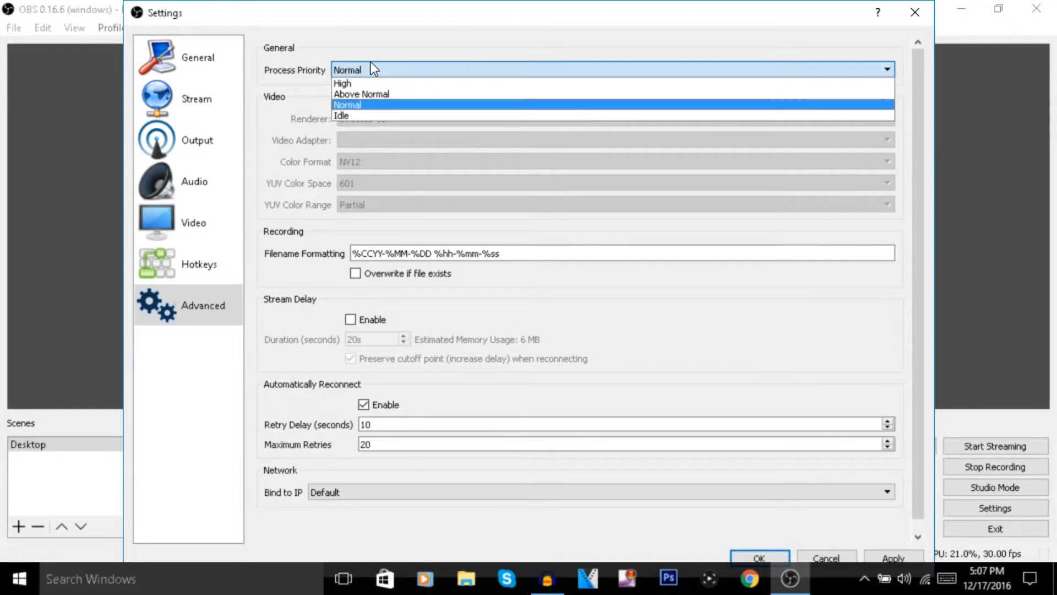
left_click(373, 98)
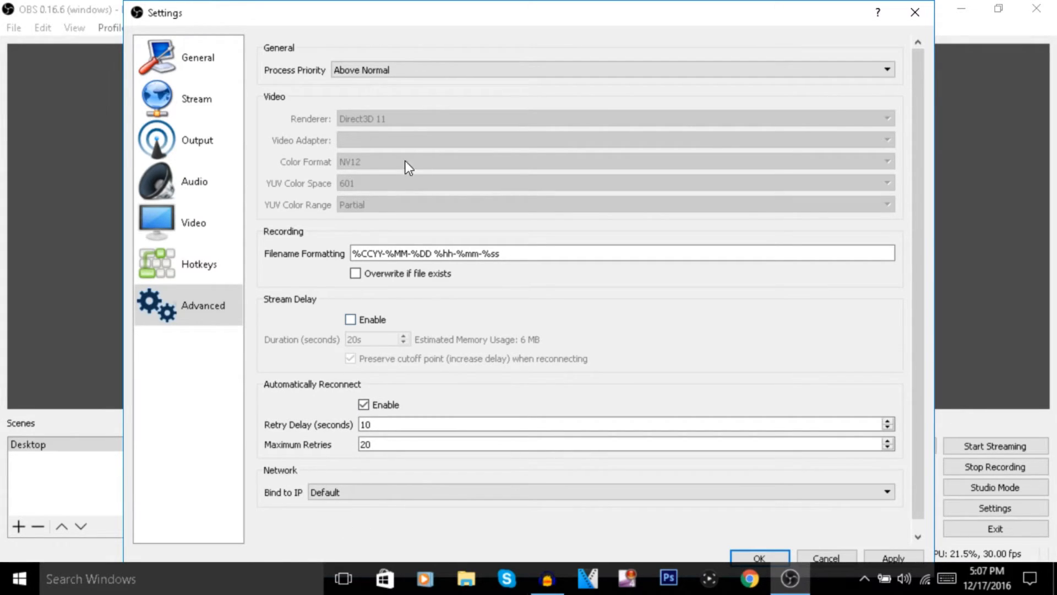
- Apply the settings and close the settings window with its changes accepted
left_click_drag(496, 8, 501, 8)
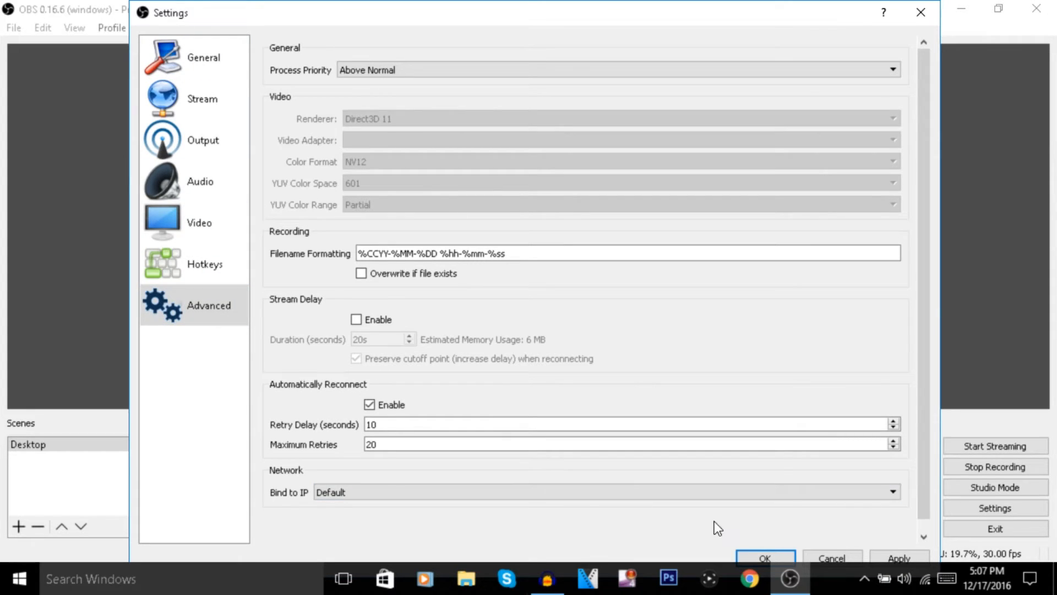
left_click(900, 560)
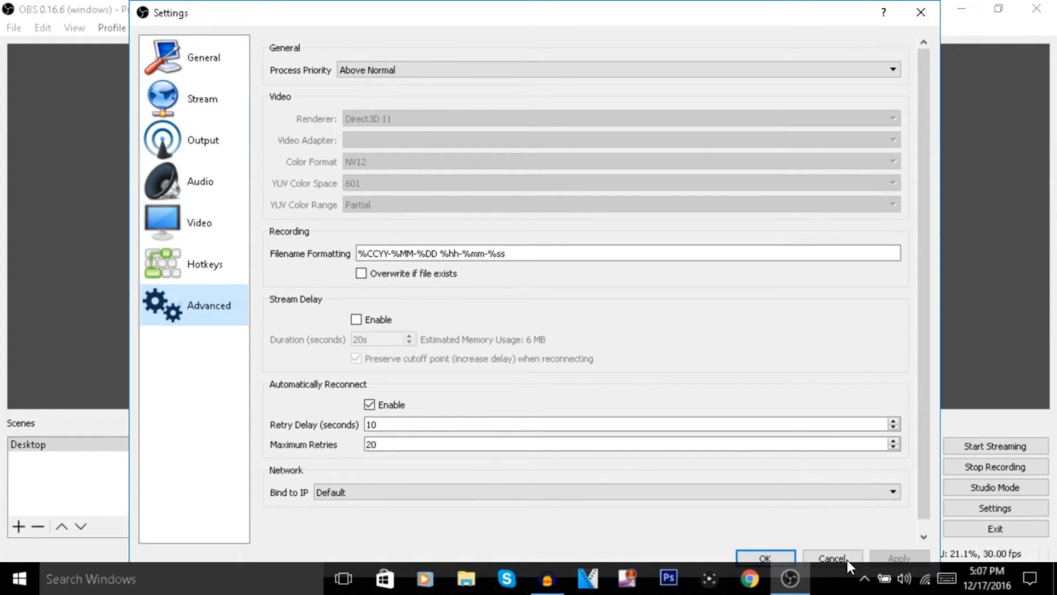
left_click(763, 554)
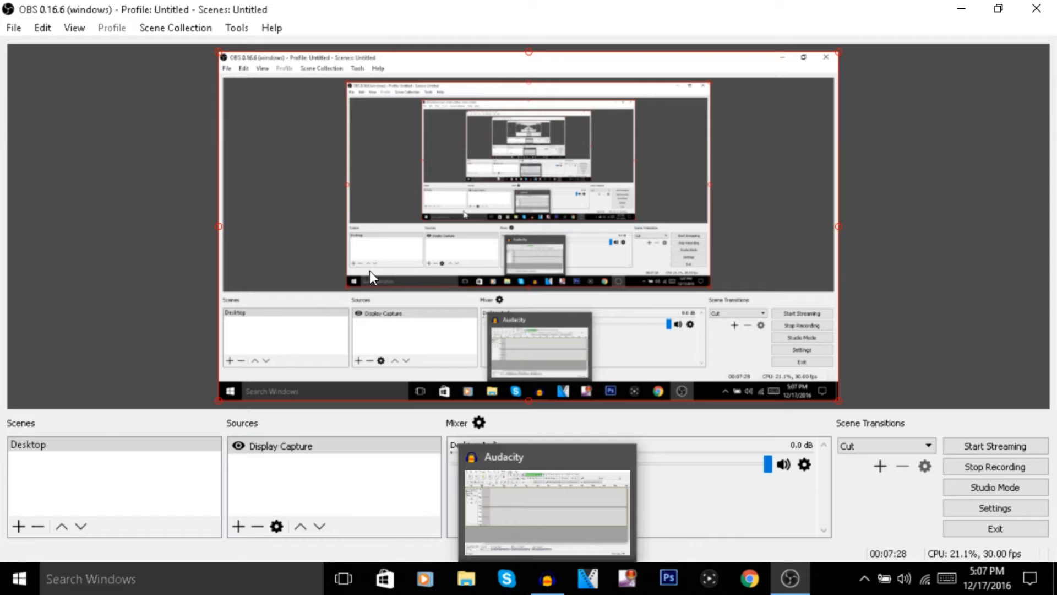